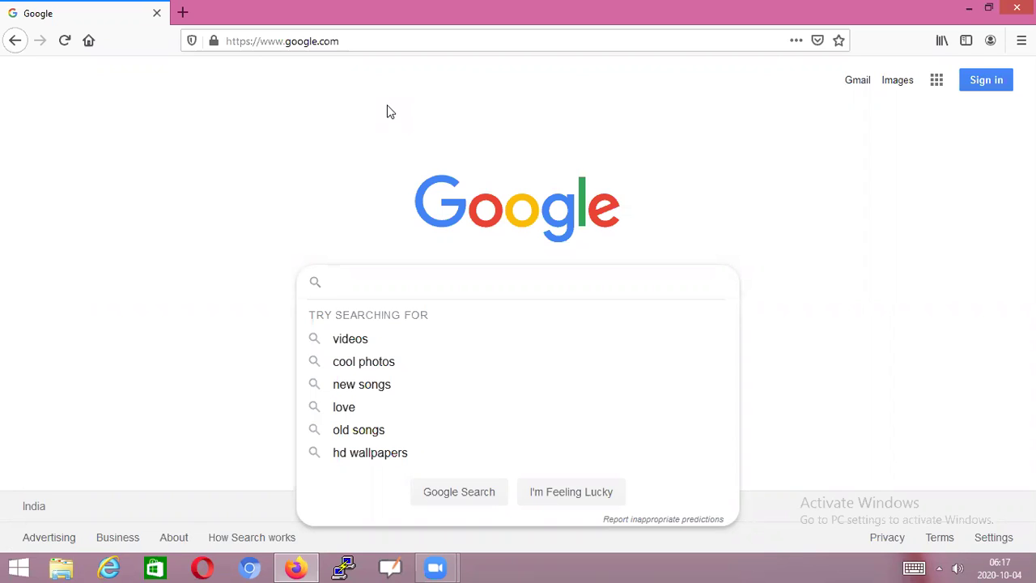
- Search Google for "anaconda download" and open the Individual Edition - Anaconda result
type("A")
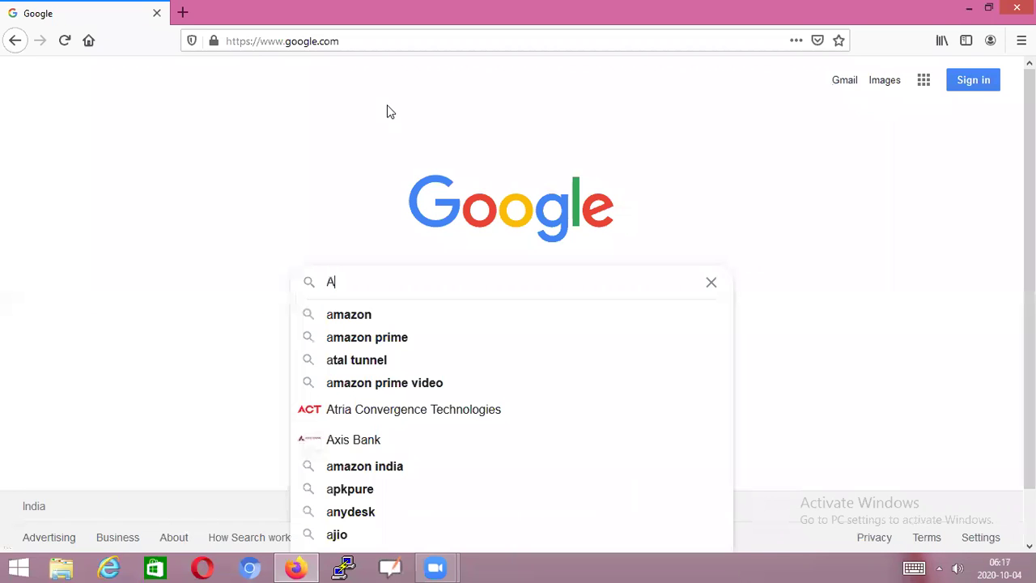
type("na")
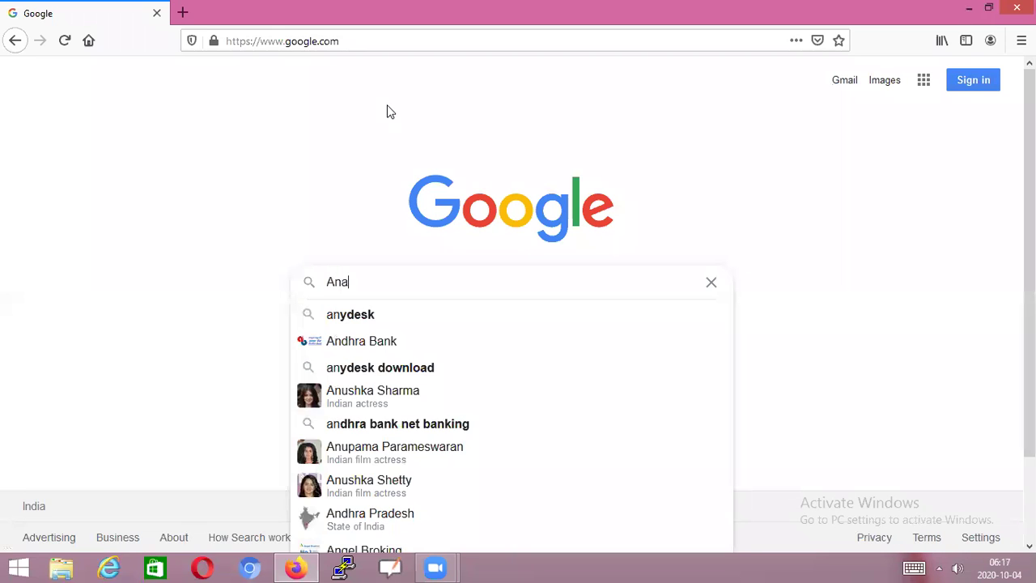
type("con")
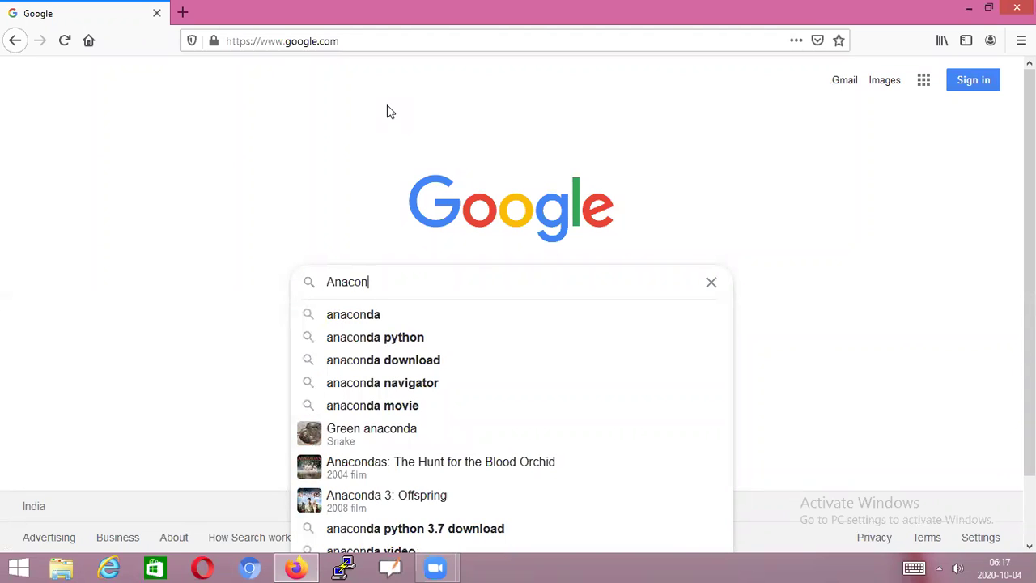
type("c")
key("BackSpace")
type("da dow")
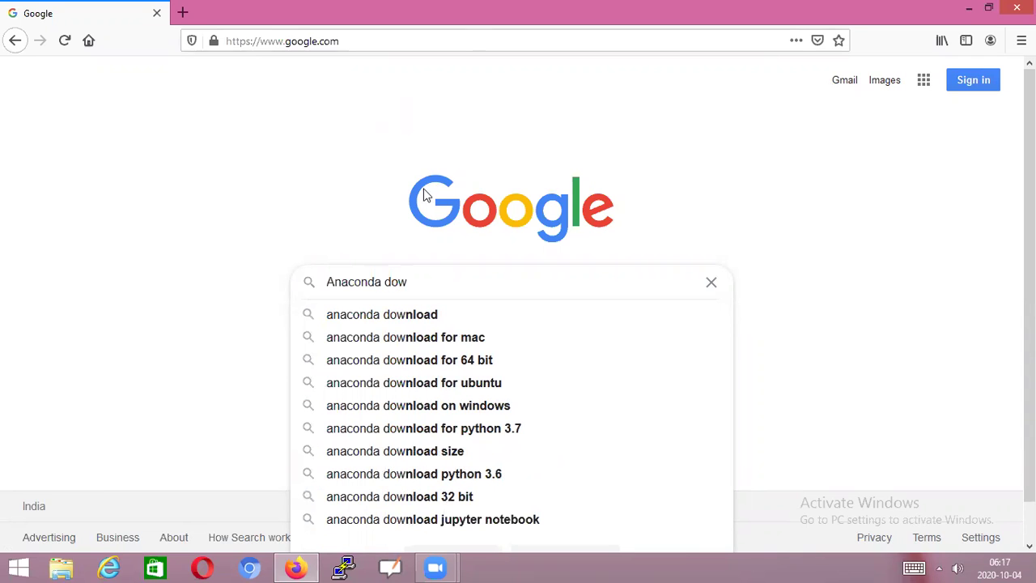
left_click(388, 315)
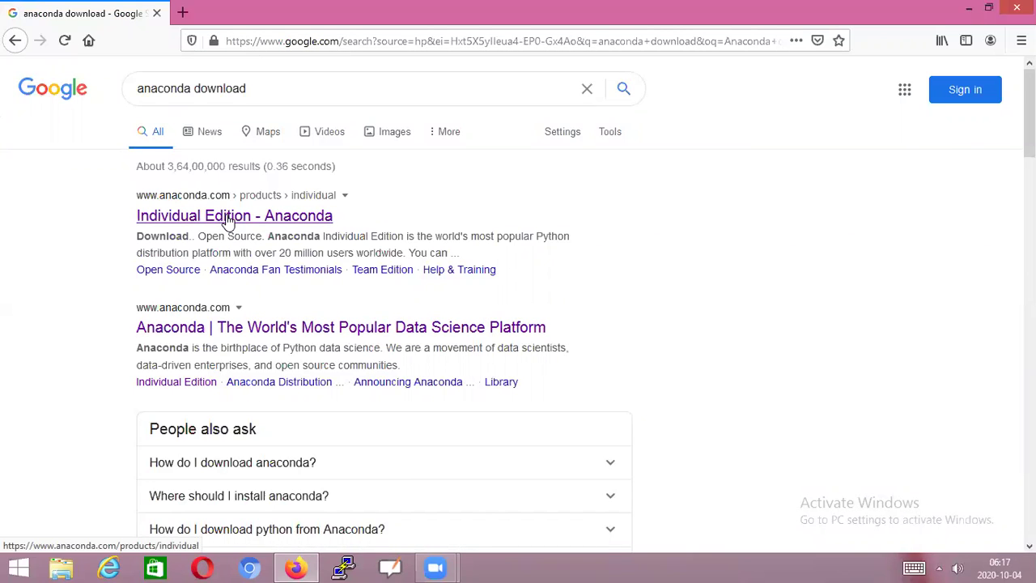
left_click(228, 220)
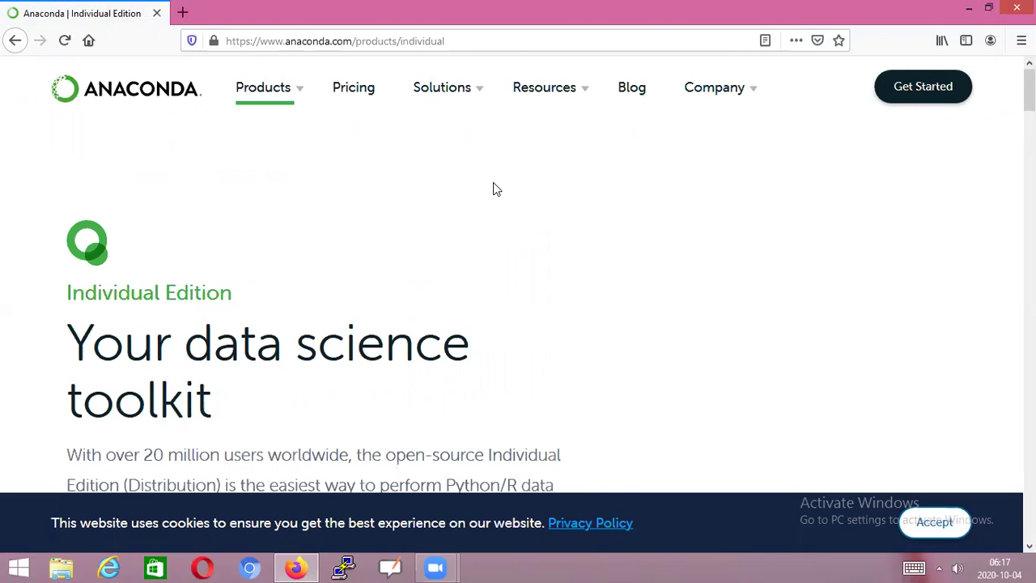
- Go to the Anaconda Installers section through the Individual Edition page's download link
scroll(496, 189, "down", 5)
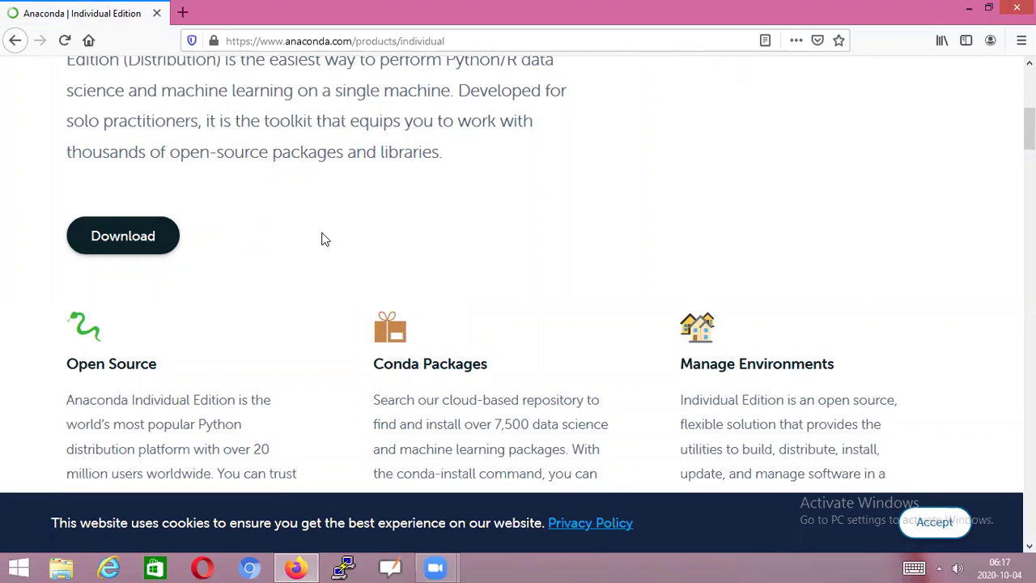
scroll(322, 238, "up", 5)
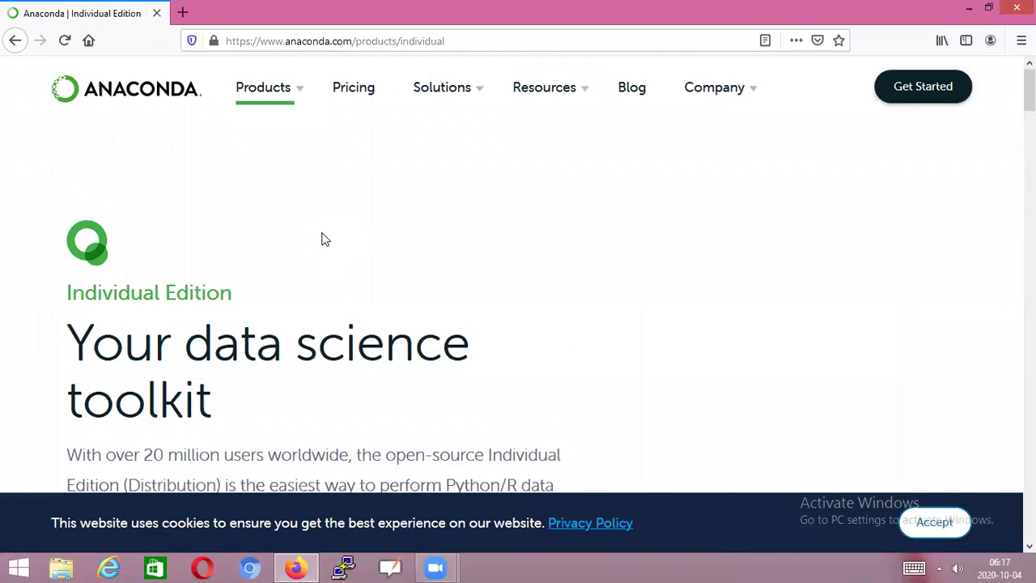
scroll(321, 239, "up", 1)
mouse_move(527, 108)
scroll(477, 217, "down", 5)
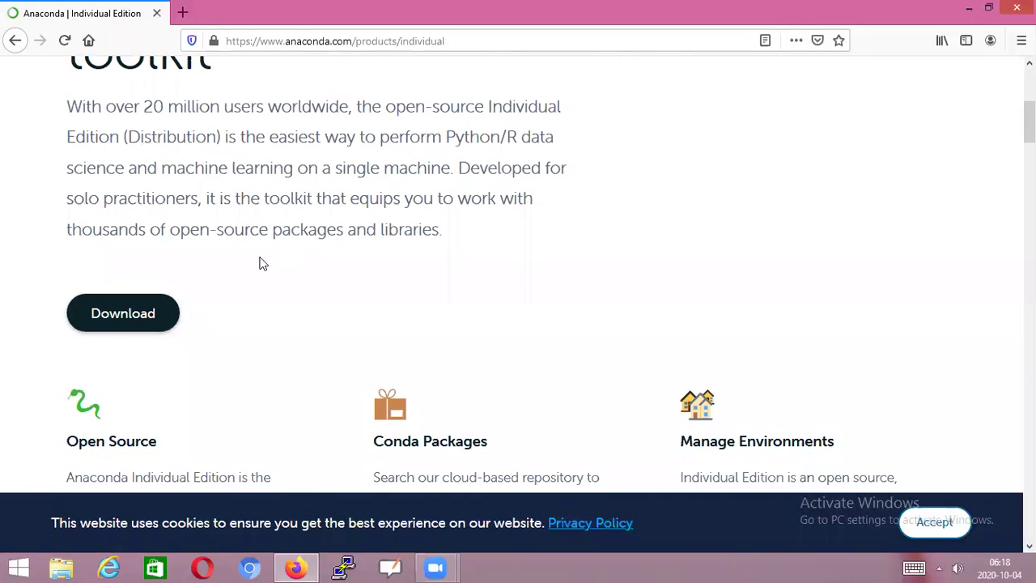
left_click(158, 314)
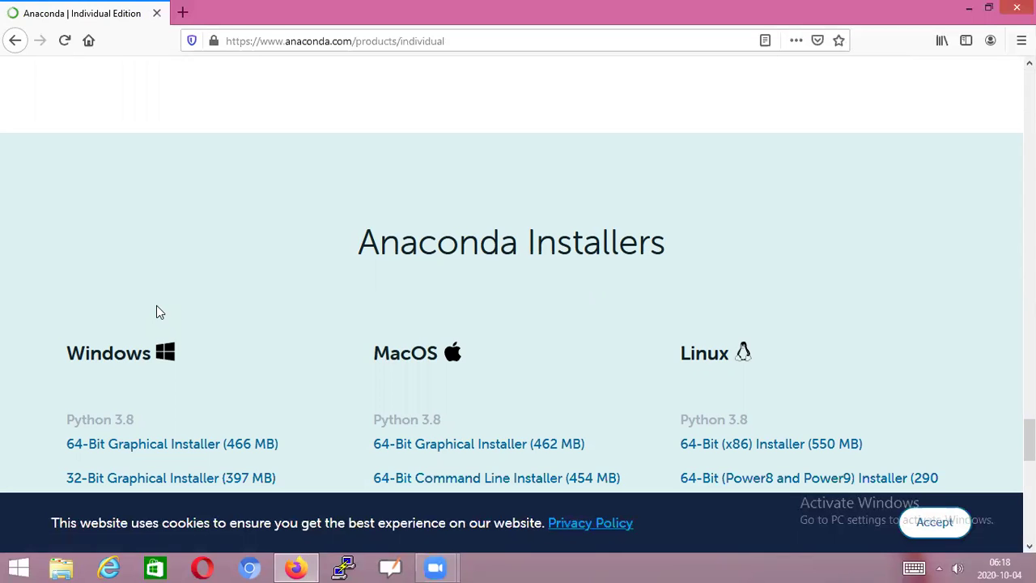
- Request the Windows 64-Bit Graphical Installer for Python 3.8, and dismiss the save prompt without saving the file
scroll(157, 305, "down", 2)
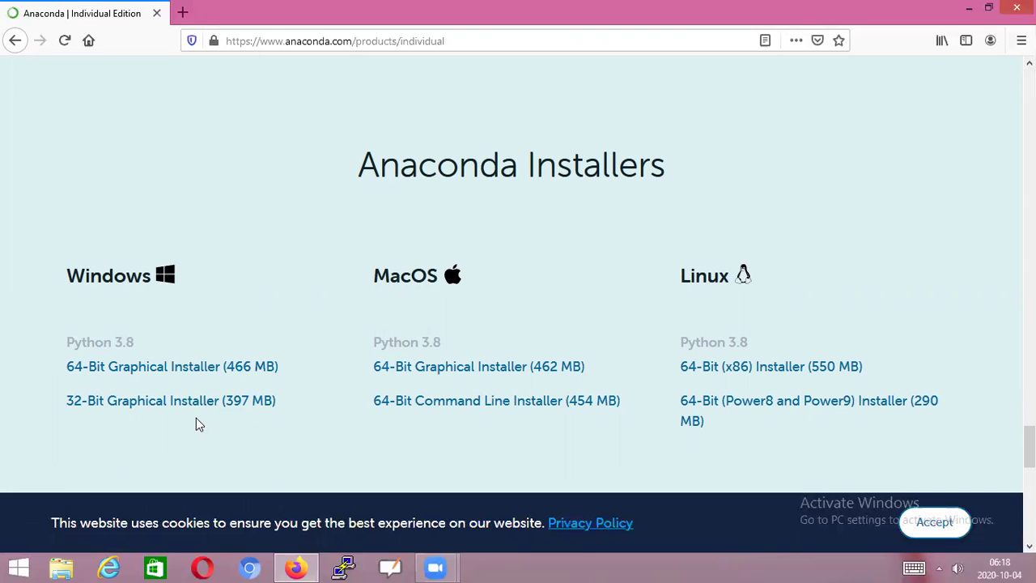
left_click(192, 368)
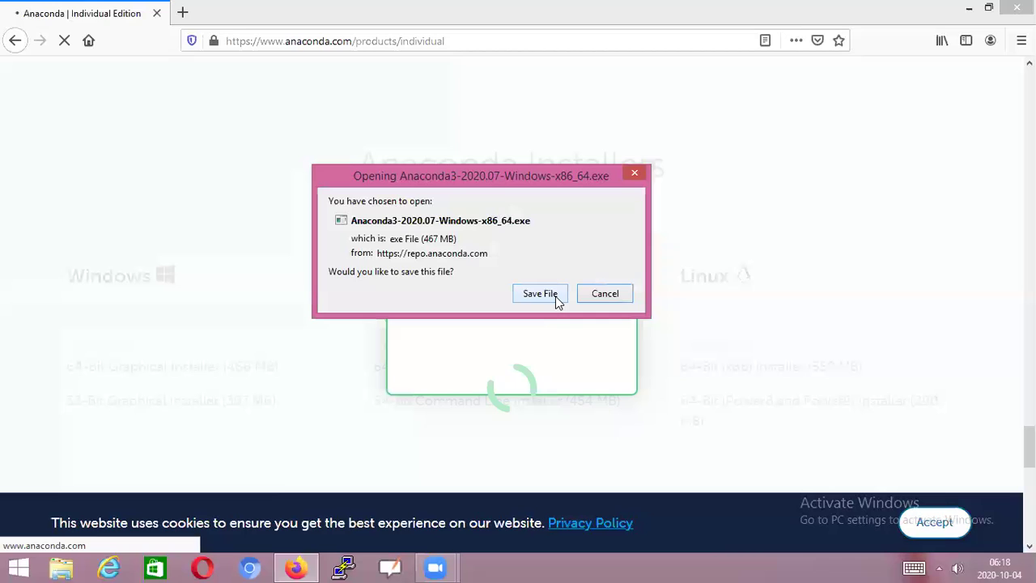
left_click(635, 181)
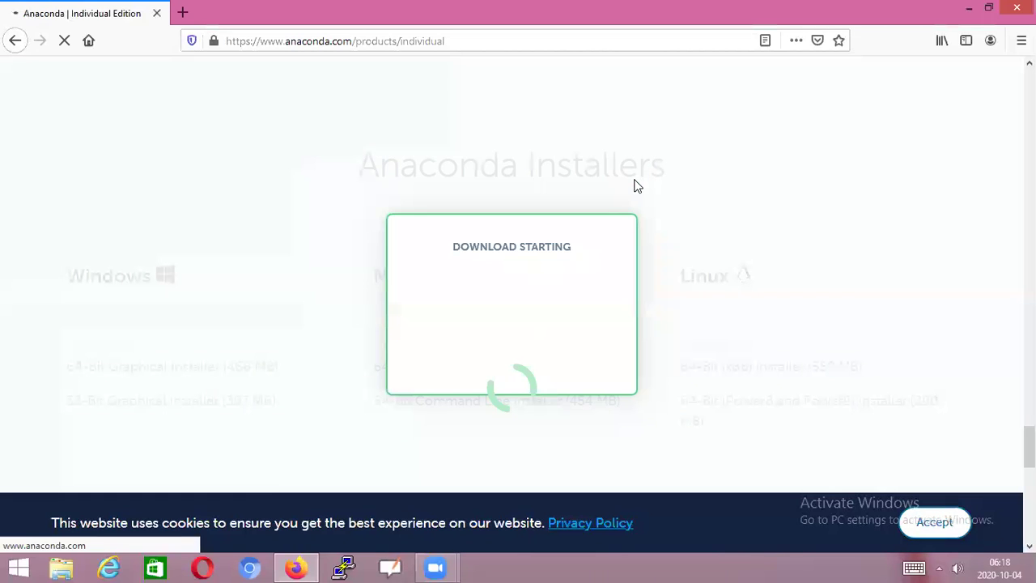
- Open This PC in File Explorer and look through Local Disk (F:) and Local Disk (E:) for the Anaconda installer
left_click(20, 566)
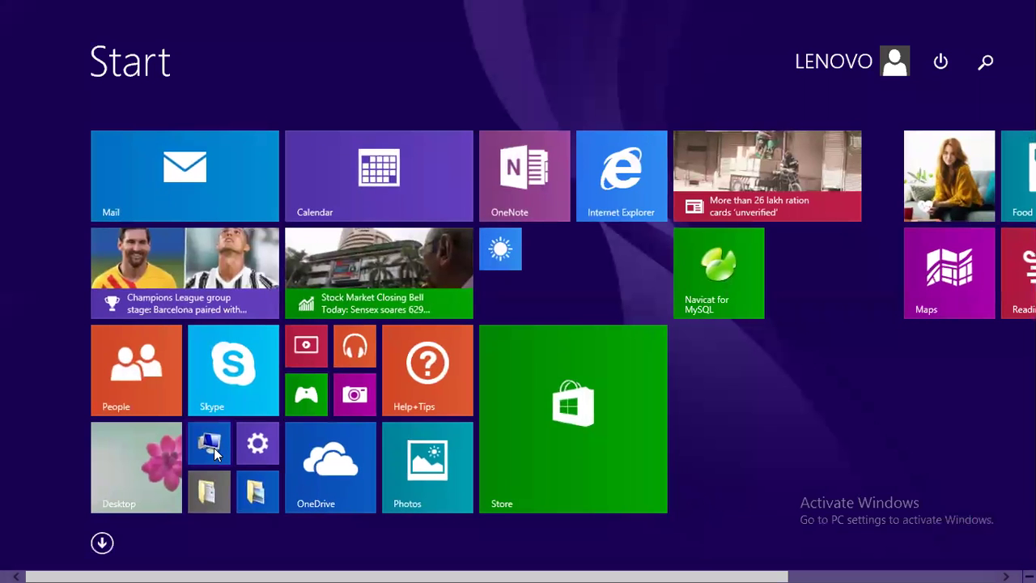
left_click(214, 448)
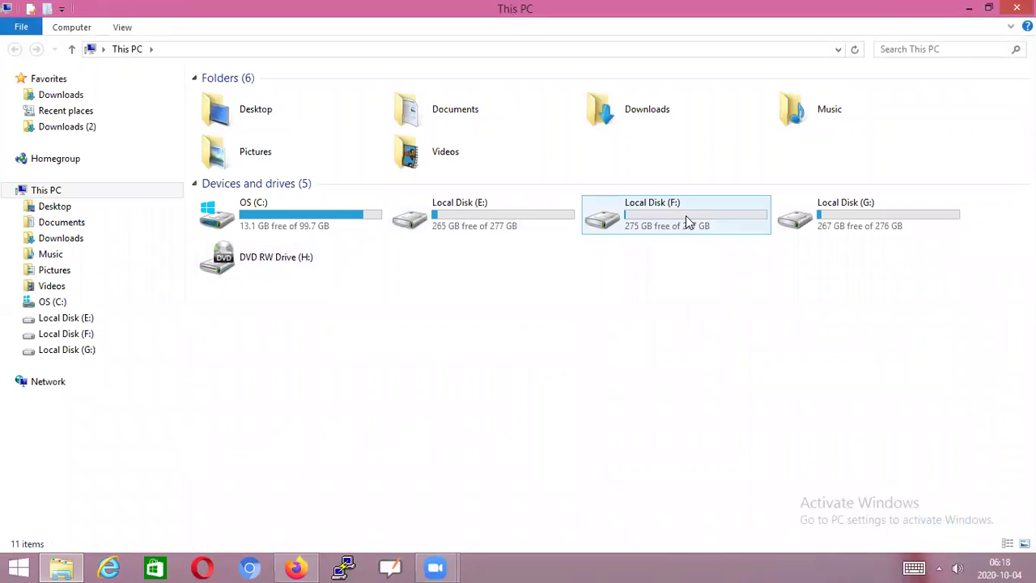
double_click(686, 215)
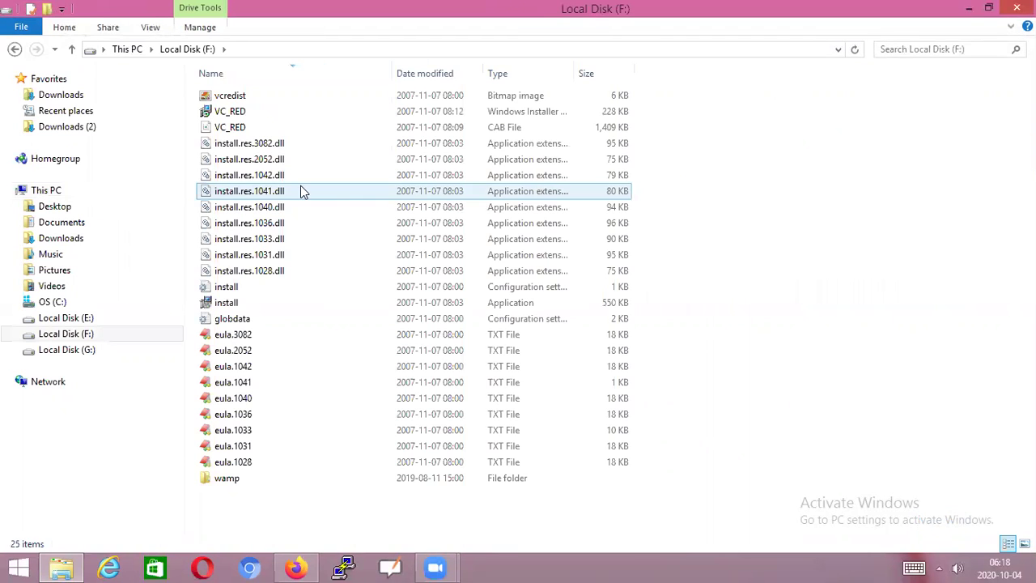
left_click(19, 49)
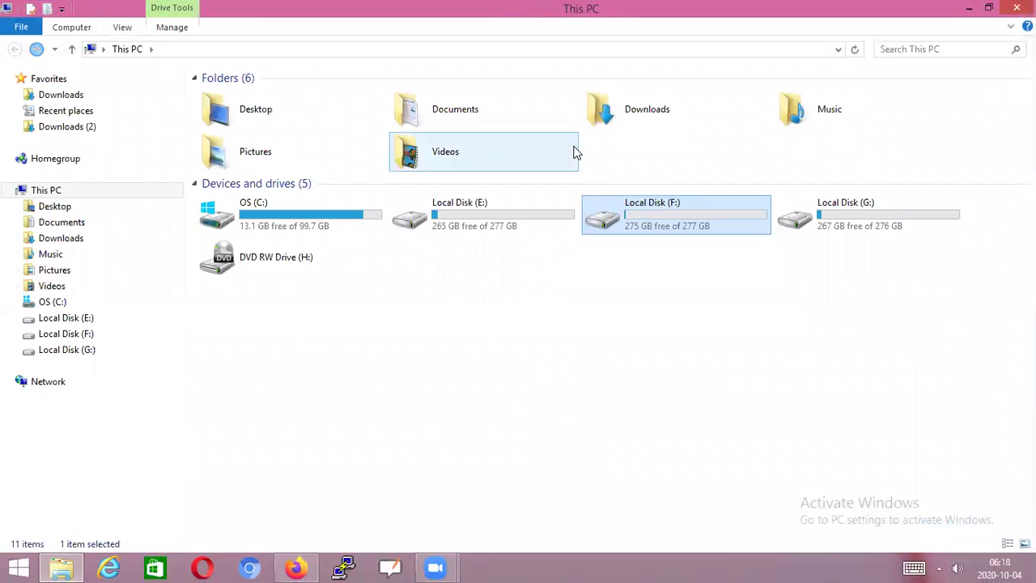
left_click(477, 230)
double_click(478, 229)
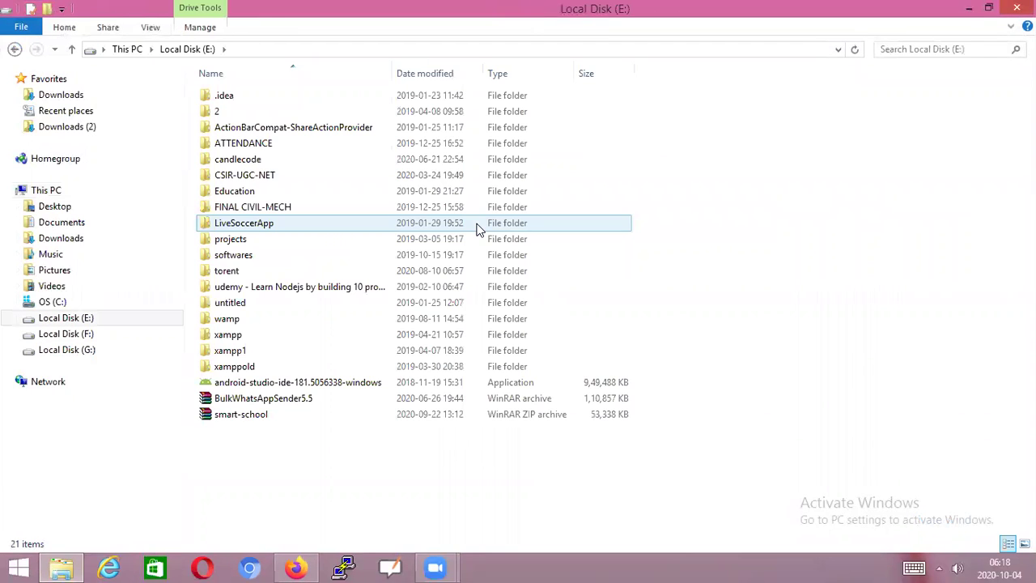
left_click(14, 50)
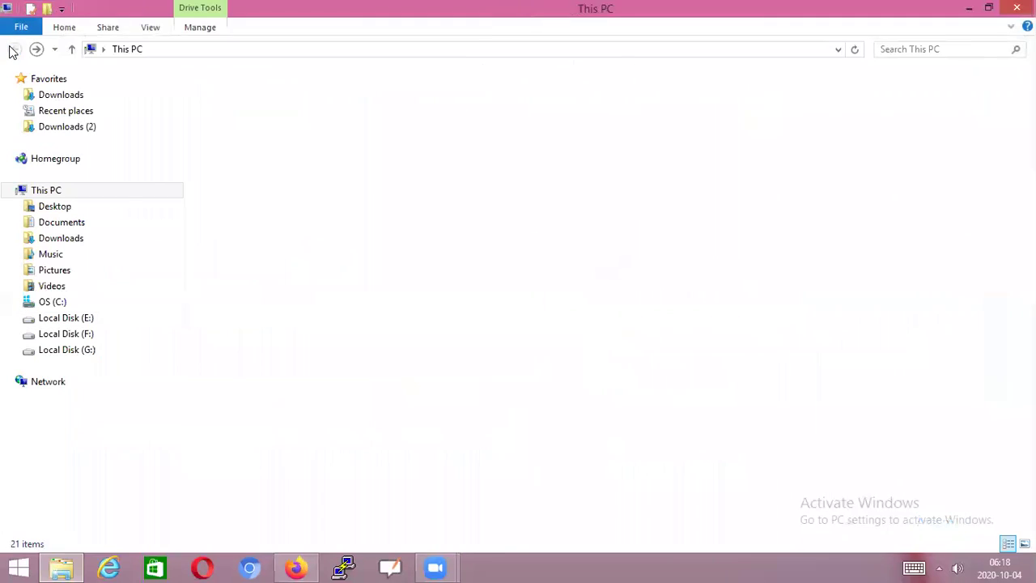
- Locate and select Anaconda3-2019.10-Windows-x86_64 in the Downloads folder, and minimize File Explorer
left_click(78, 131)
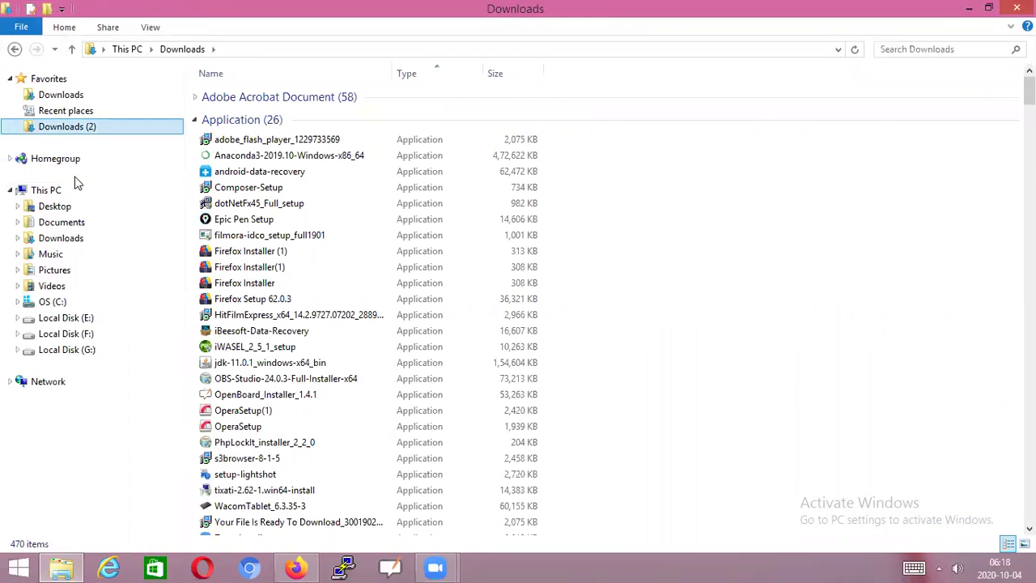
left_click(64, 239)
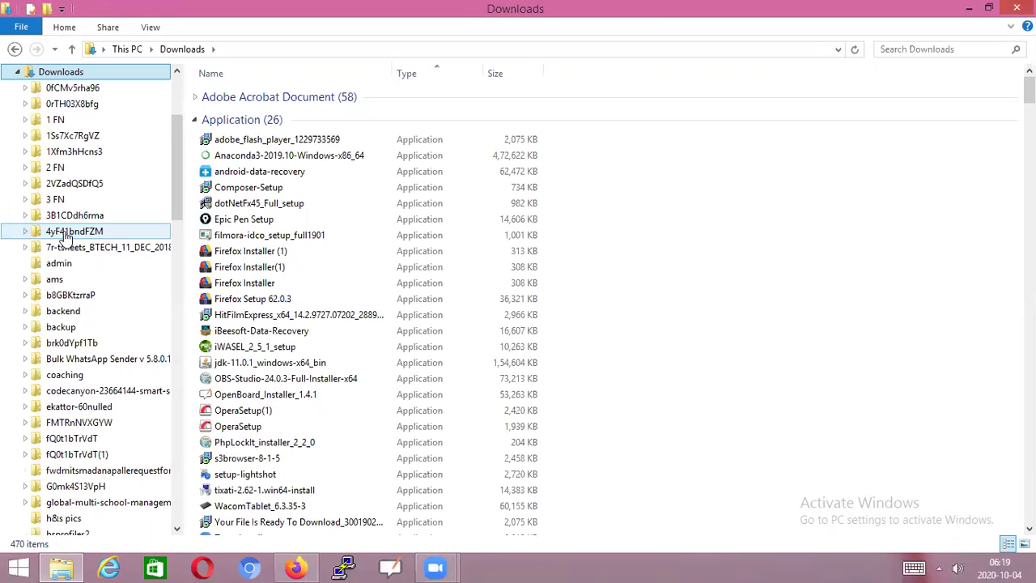
double_click(72, 73)
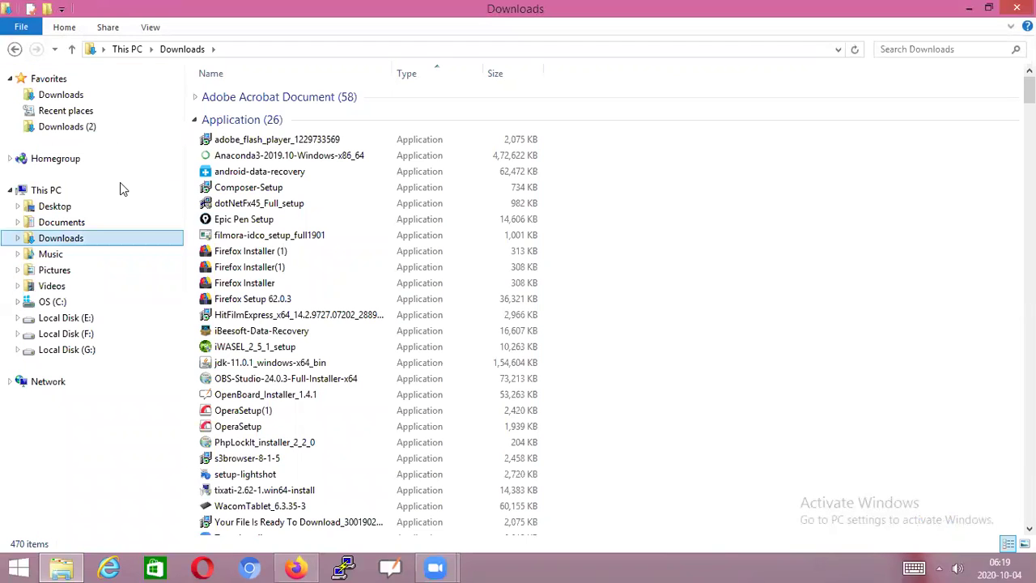
double_click(72, 242)
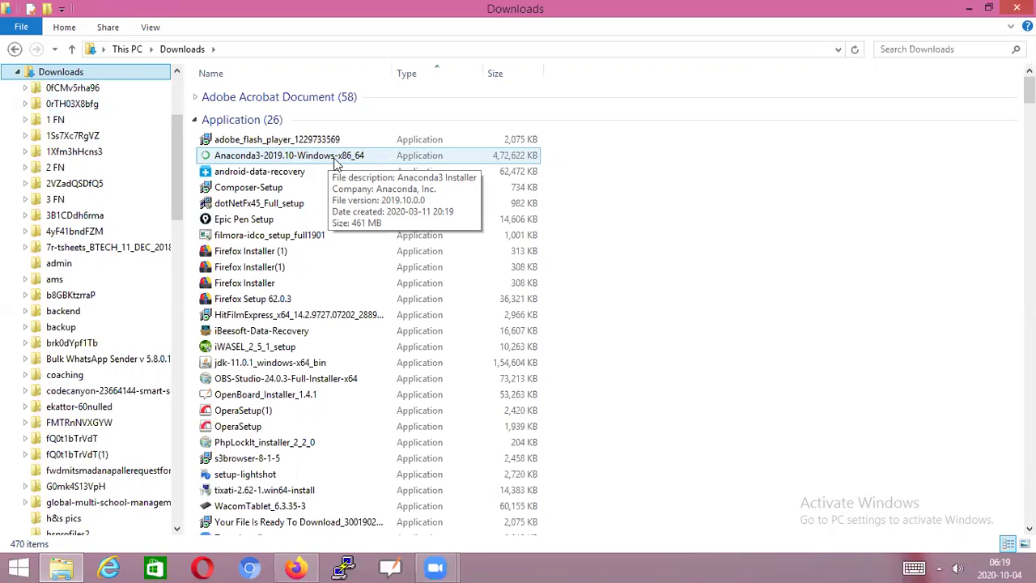
left_click(360, 162)
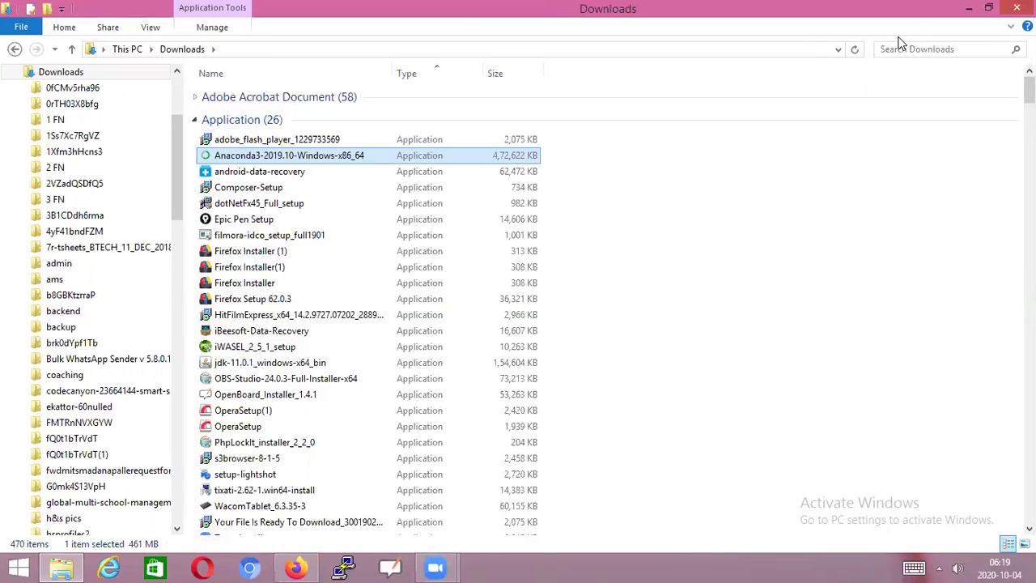
left_click(968, 10)
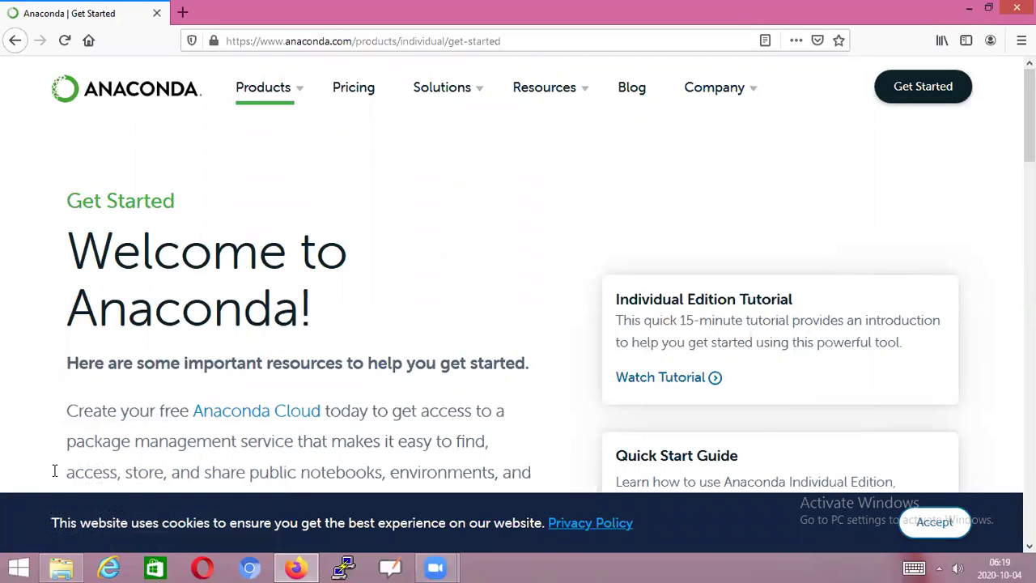
- Search the Windows Start screen for "jup" and launch Jupyter Notebook (Anaconda3)
left_click(22, 565)
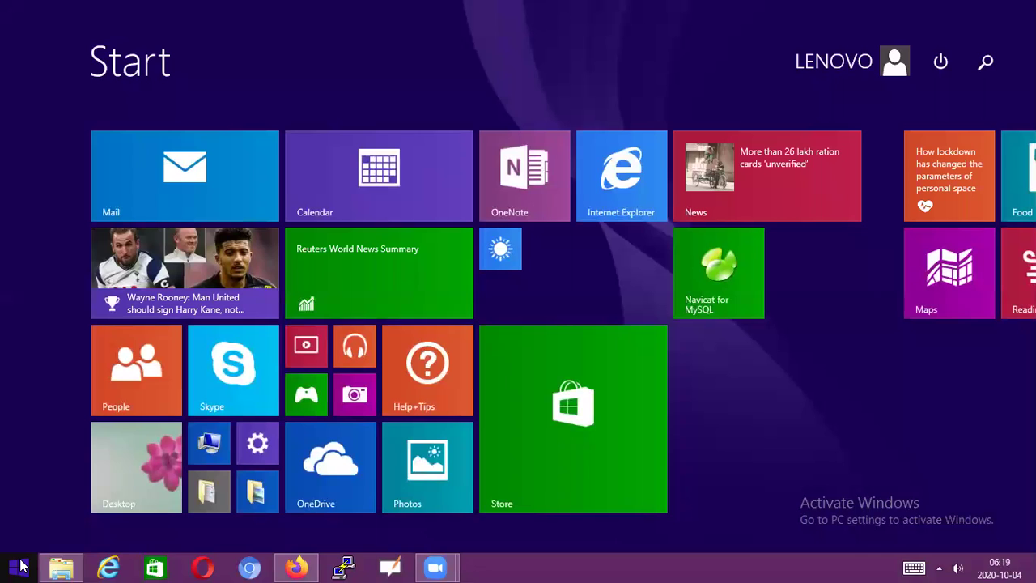
type("ju")
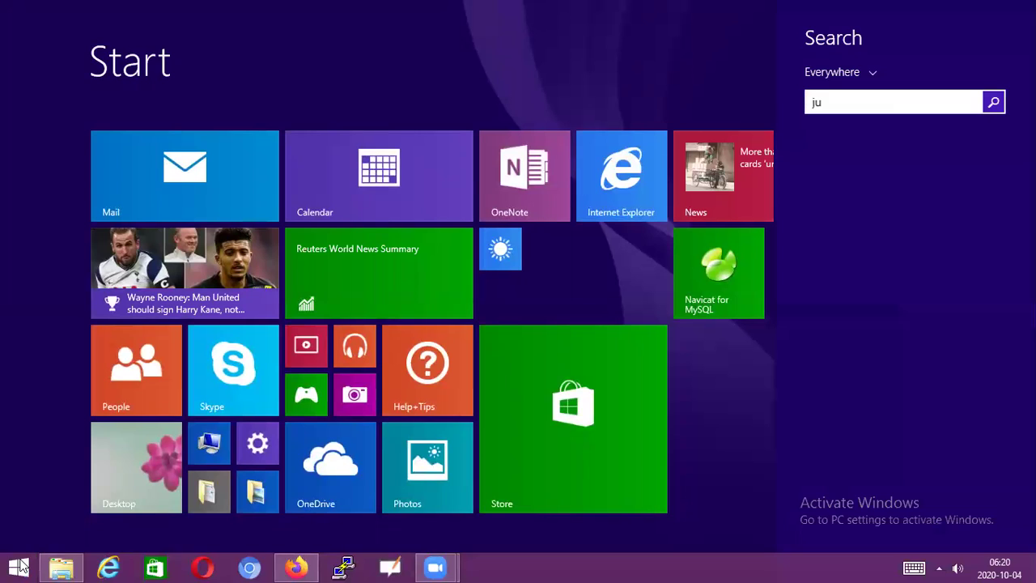
type("pty")
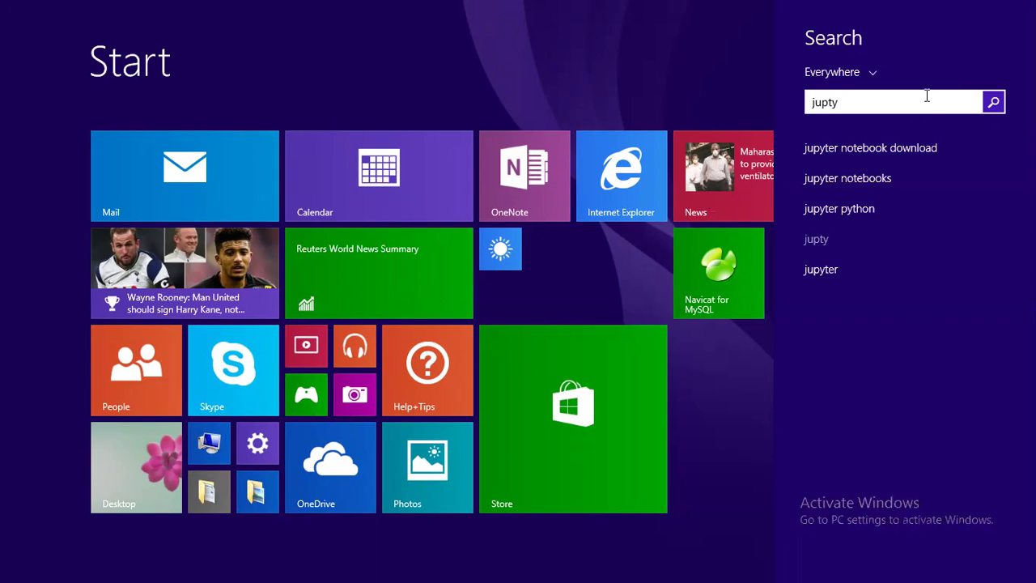
key("BackSpace")
key("BackSpace")
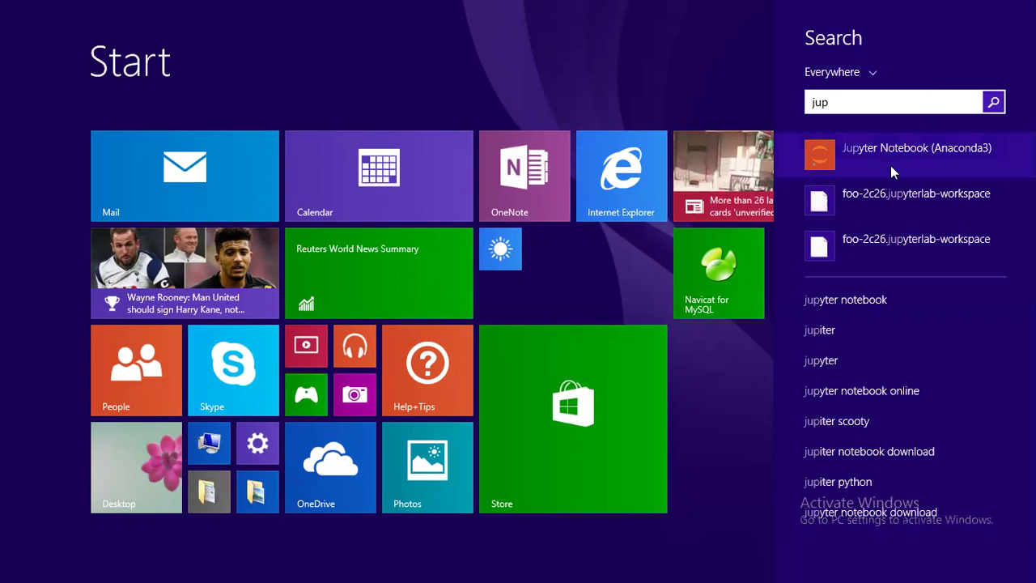
left_click(831, 161)
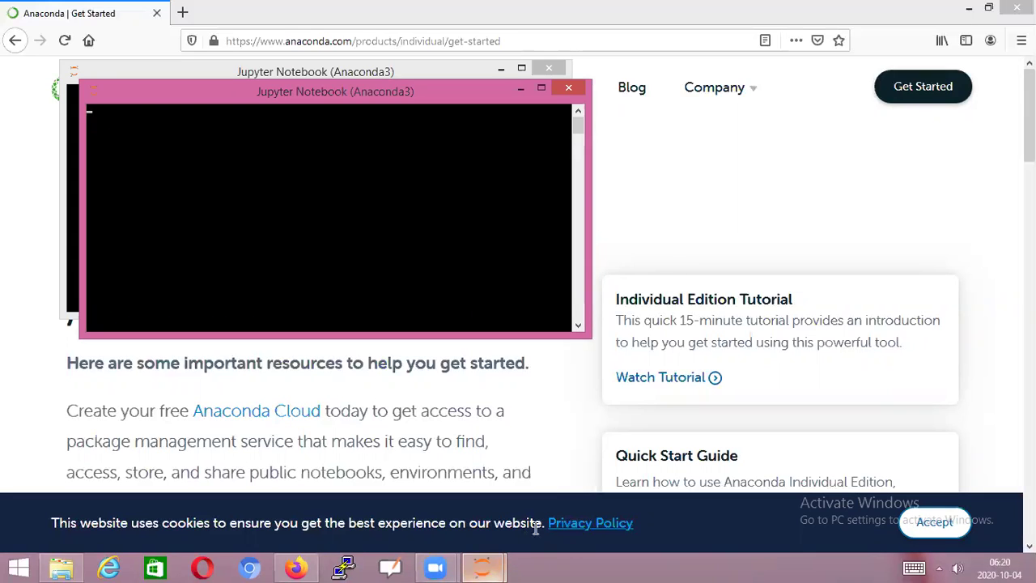
- Close the duplicate Jupyter Notebook (Anaconda3) console window and leave the other one running to load the notebook home page
left_click(483, 568)
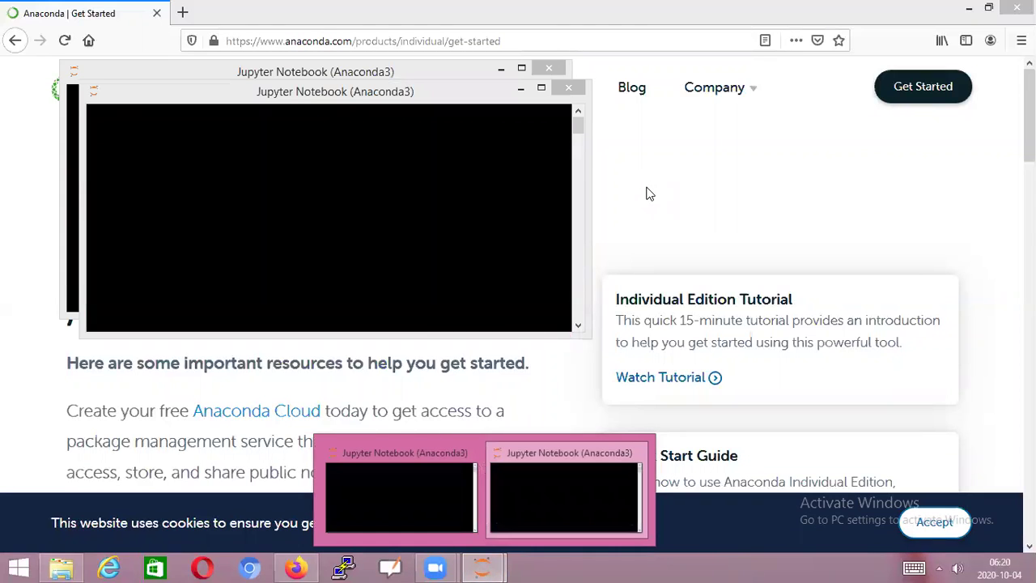
mouse_move(686, 74)
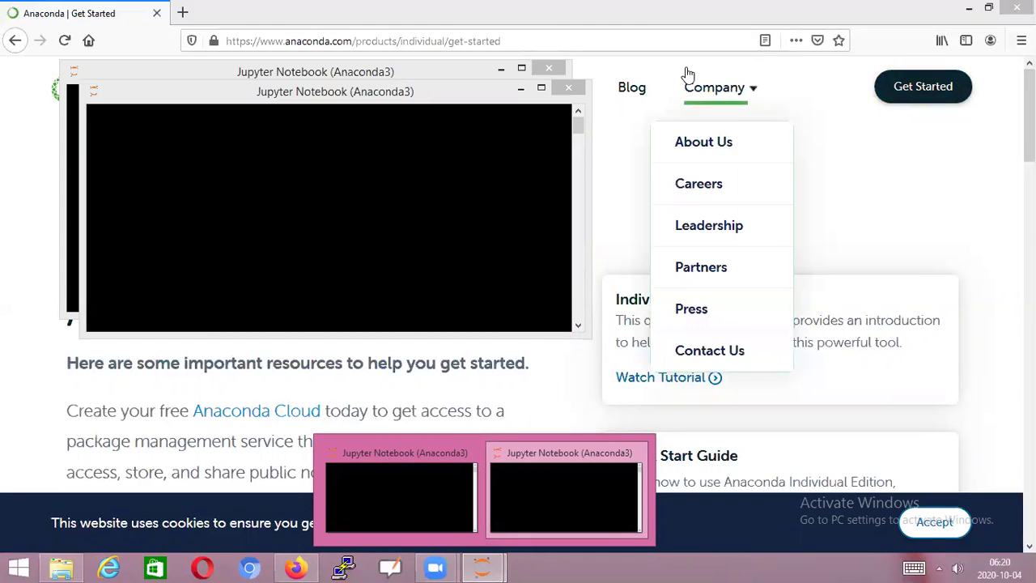
left_click(567, 86)
mouse_move(606, 159)
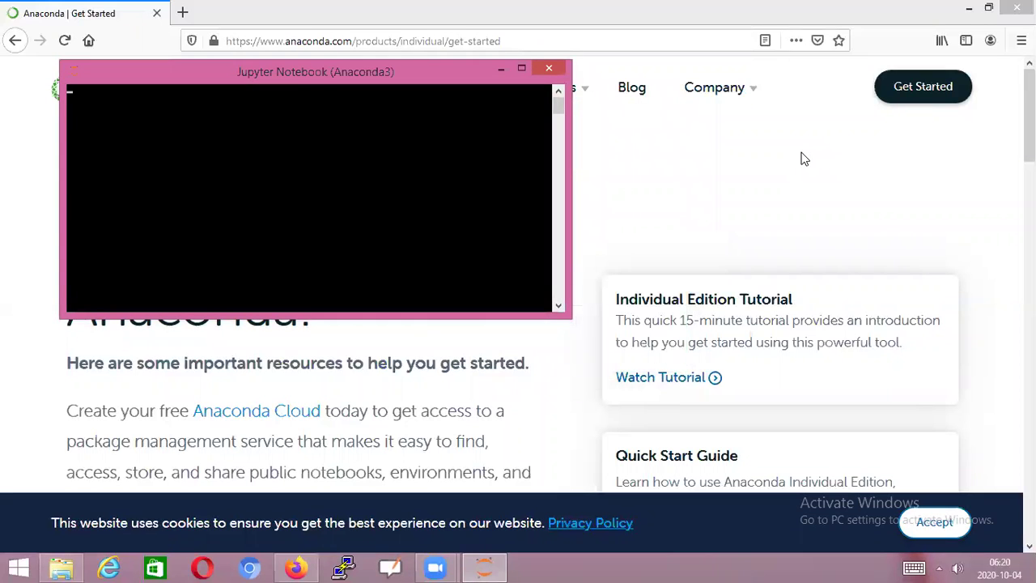
left_click(489, 566)
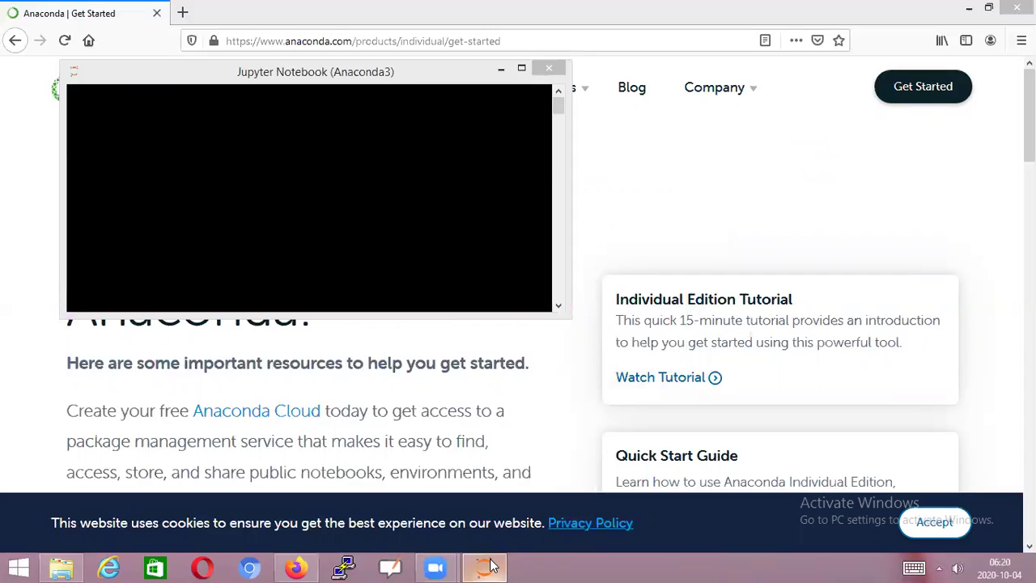
left_click(489, 566)
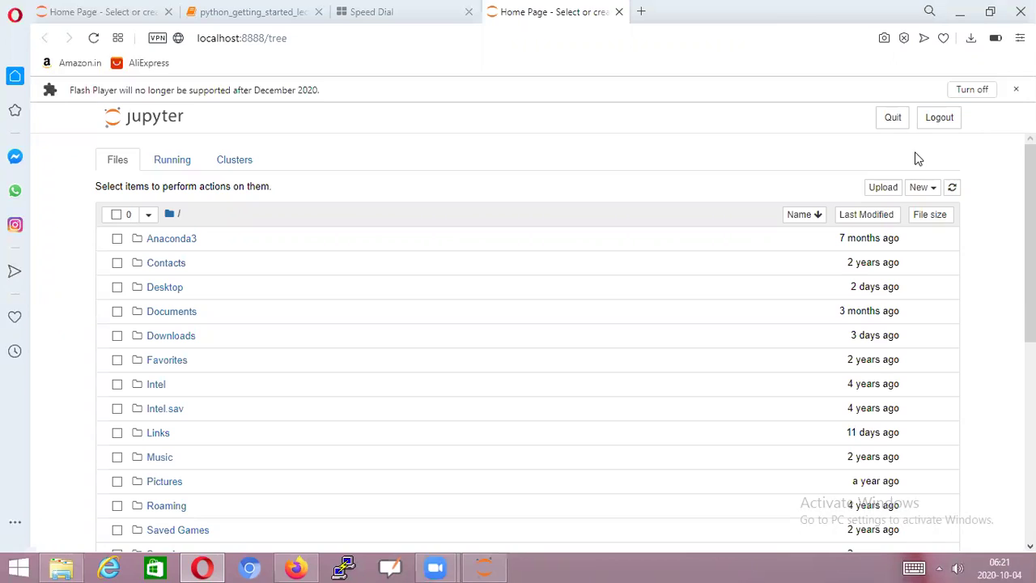
- Create a new Python 3 notebook and run print("Hello For Learing Data Science") in its first cell
left_click(932, 191)
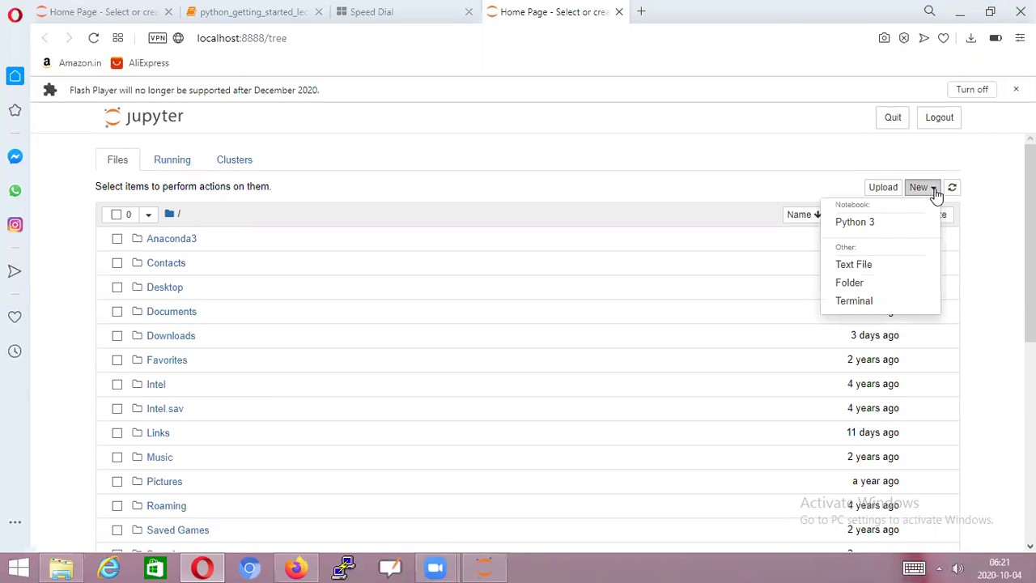
left_click(869, 226)
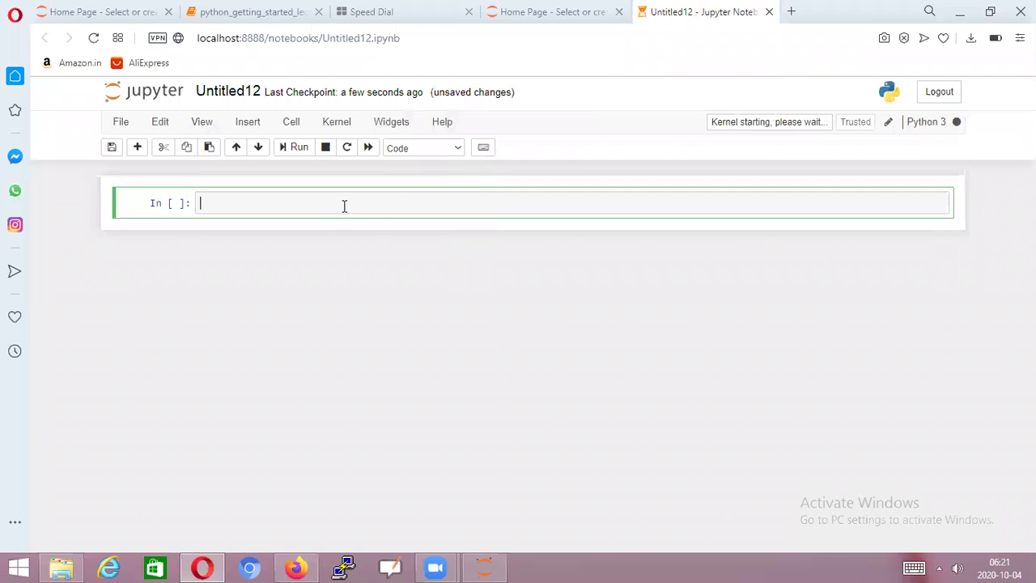
type("p")
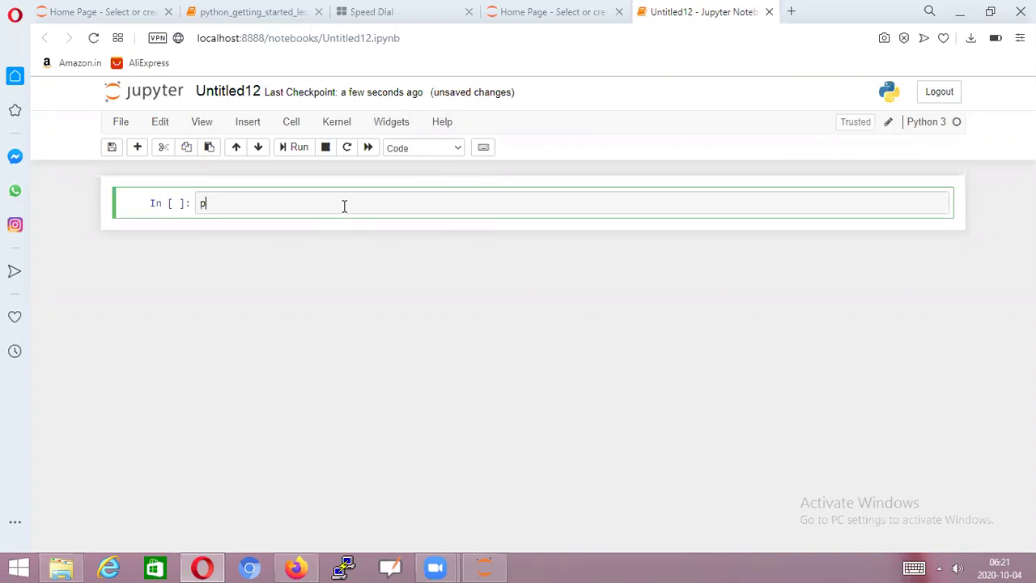
type("rint(\"Hello For Learing Data Science")
left_click(299, 148)
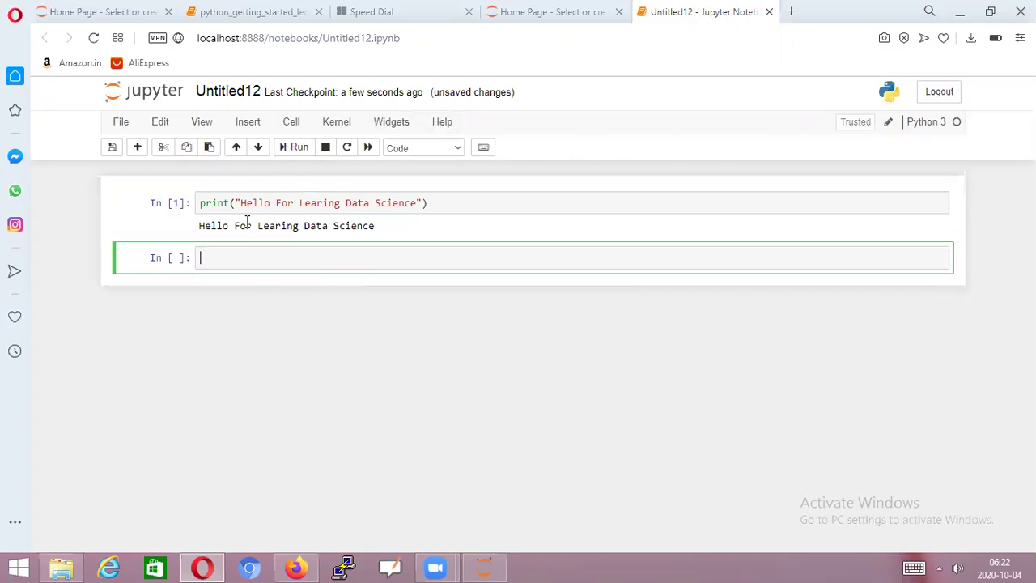
key("Escape")
double_click(200, 226)
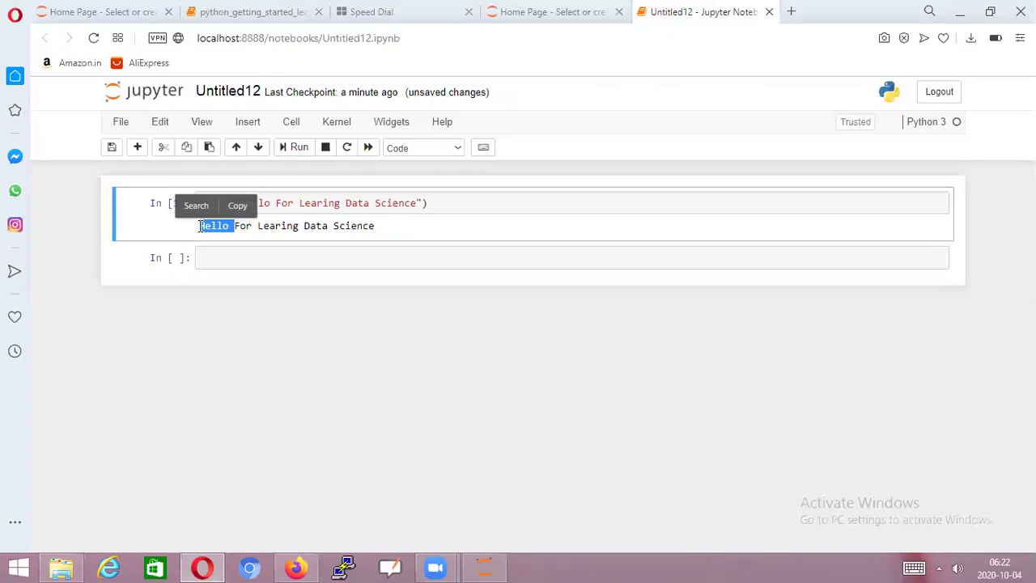
double_click(200, 226)
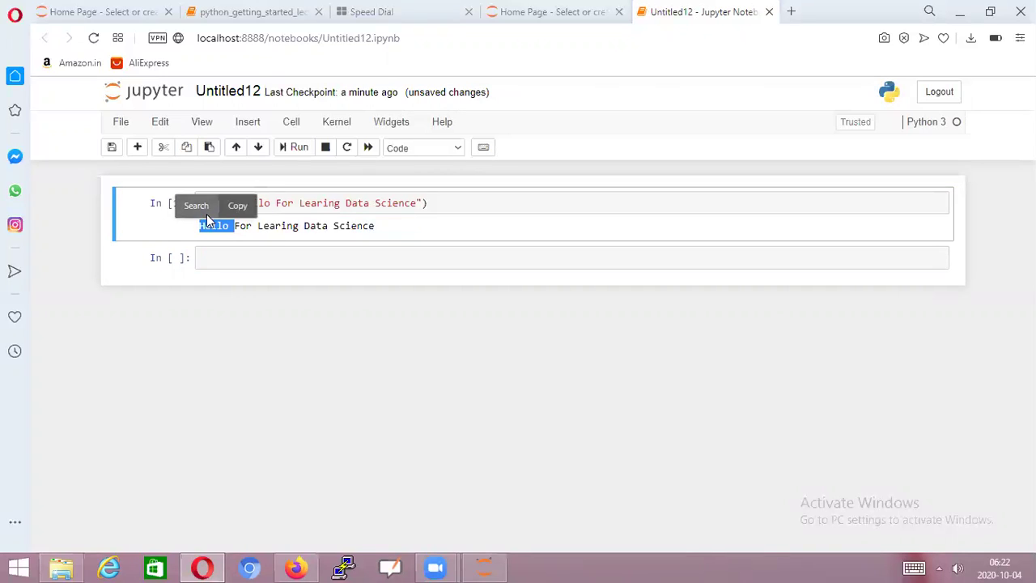
triple_click(292, 226)
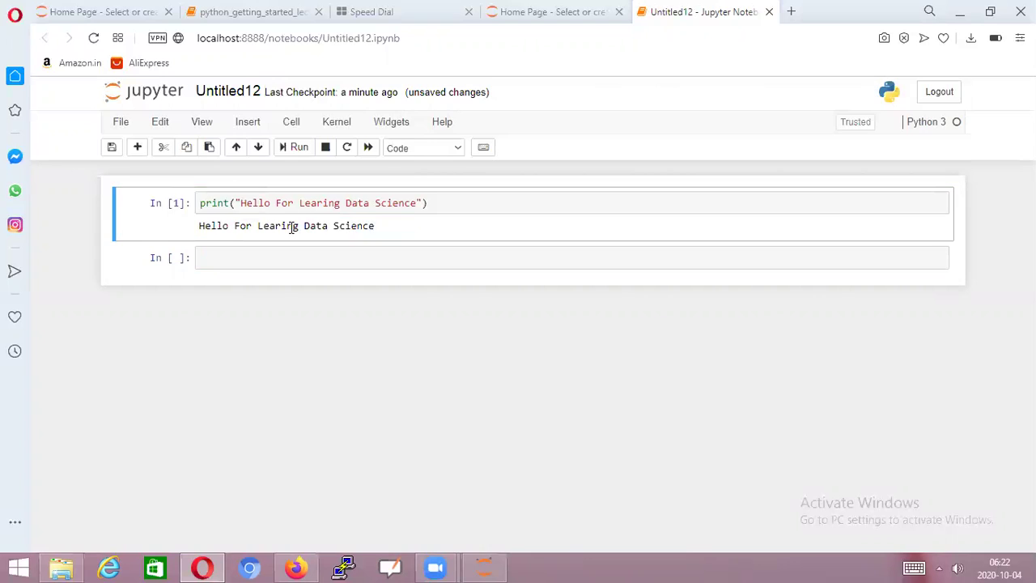